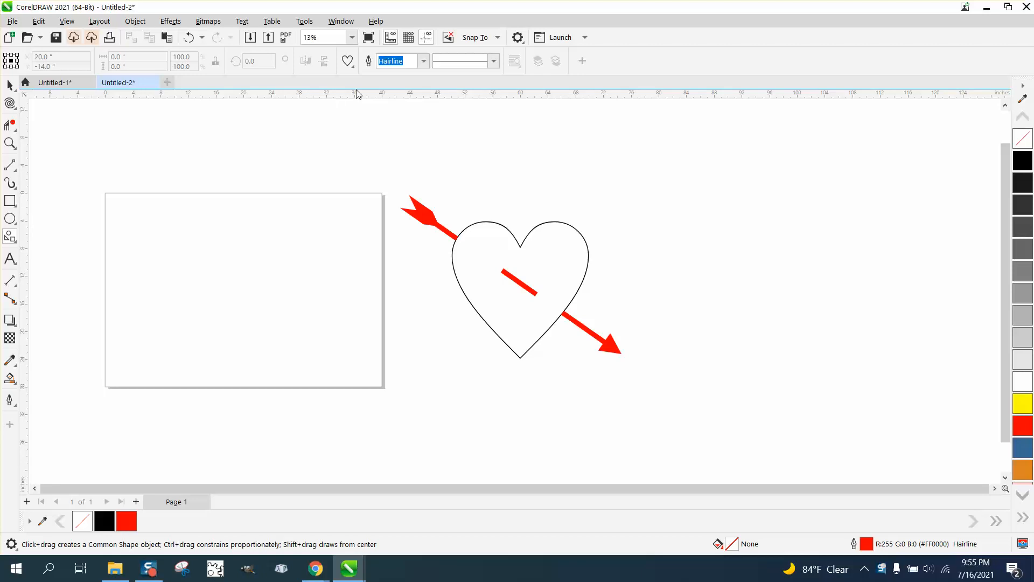
Step: Draw a heart common shape about 21.1 in wide and high, centred on the page
left_click(17, 242)
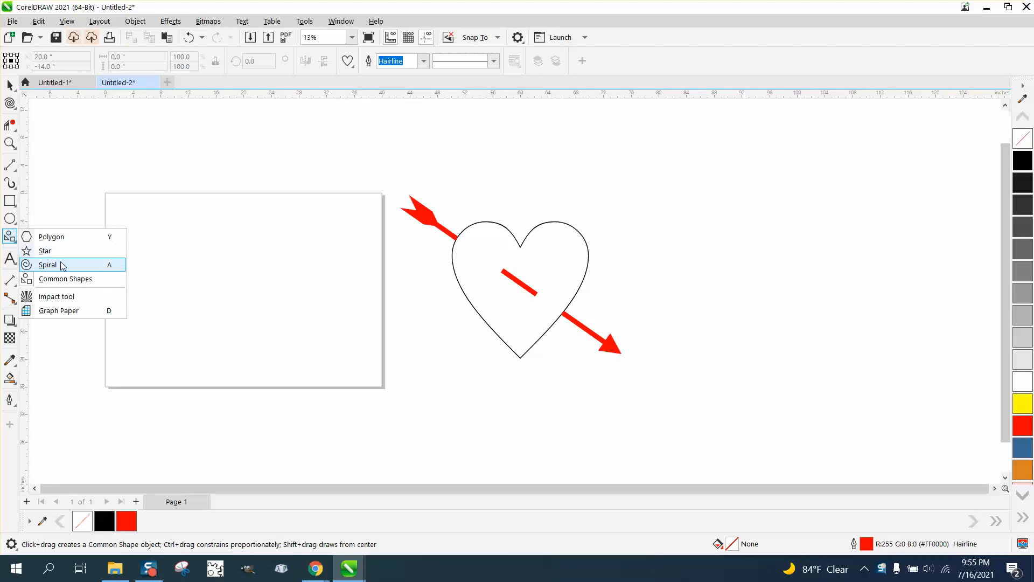
left_click(58, 279)
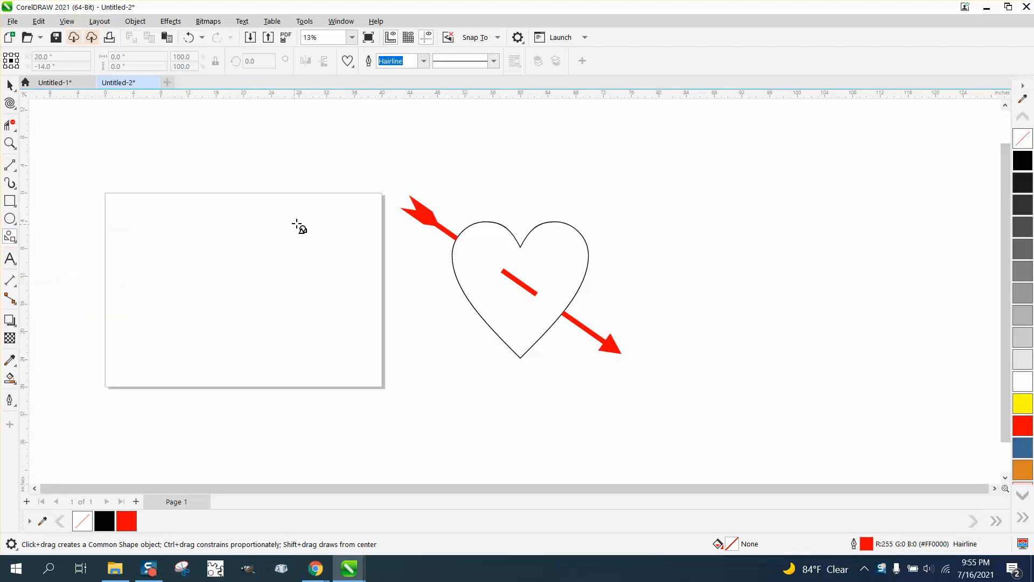
left_click_drag(322, 219, 179, 345)
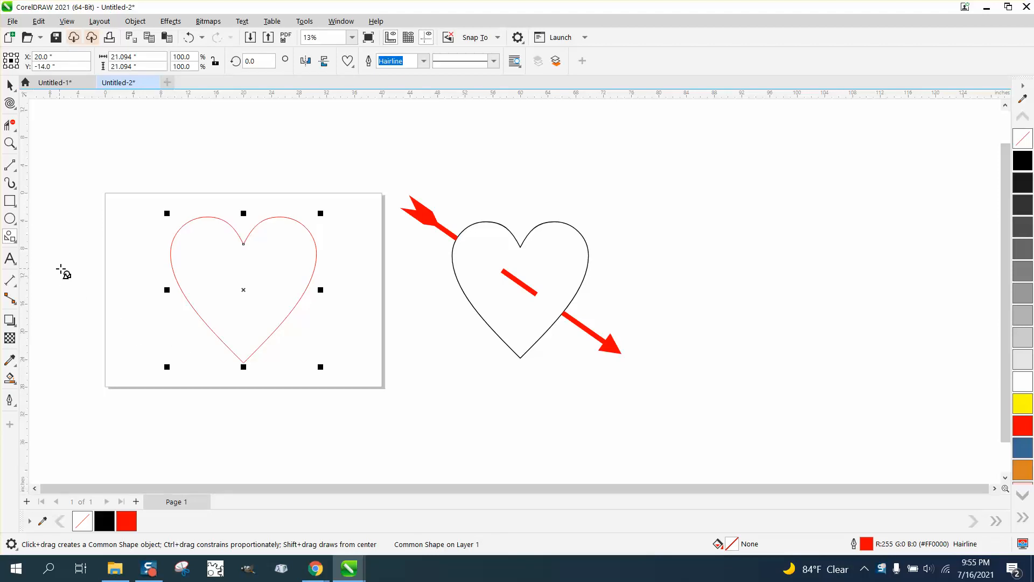
Step: Draw a straight horizontal line about 38.8 in long, rotate it to 325°, and centre it on the page across the heart
left_click(10, 167)
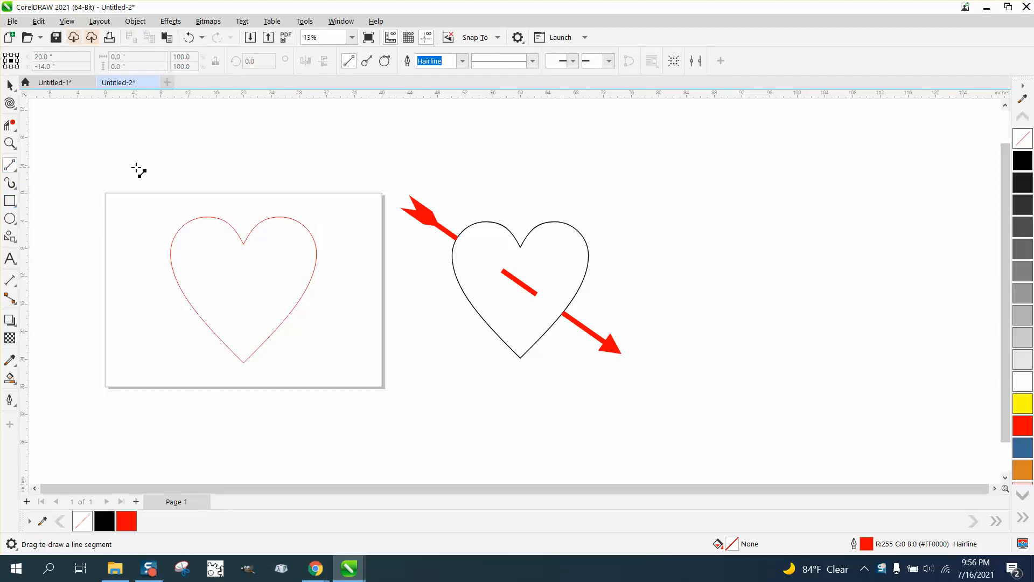
left_click_drag(116, 161, 385, 162)
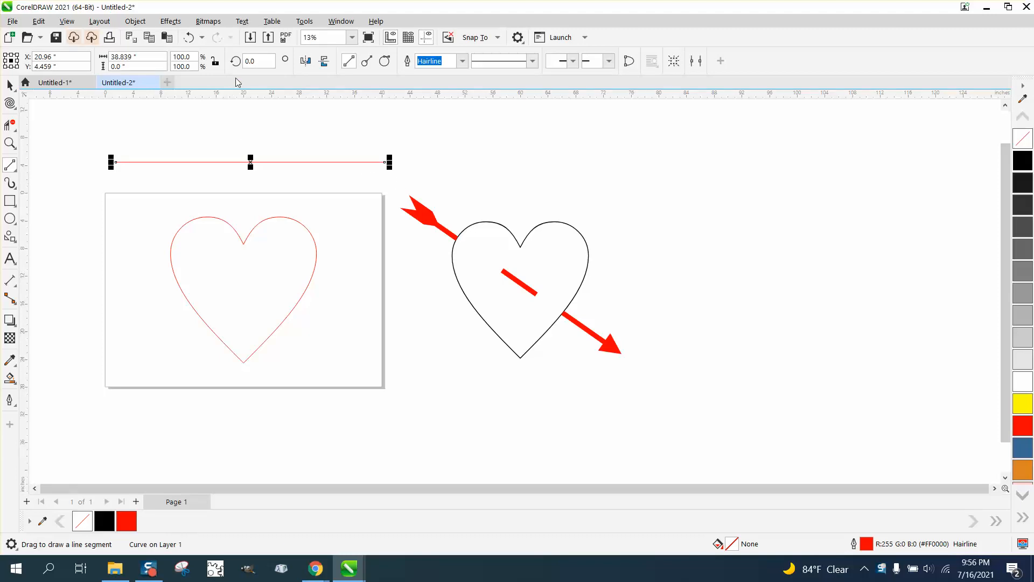
left_click(248, 62)
type("325")
key("Return")
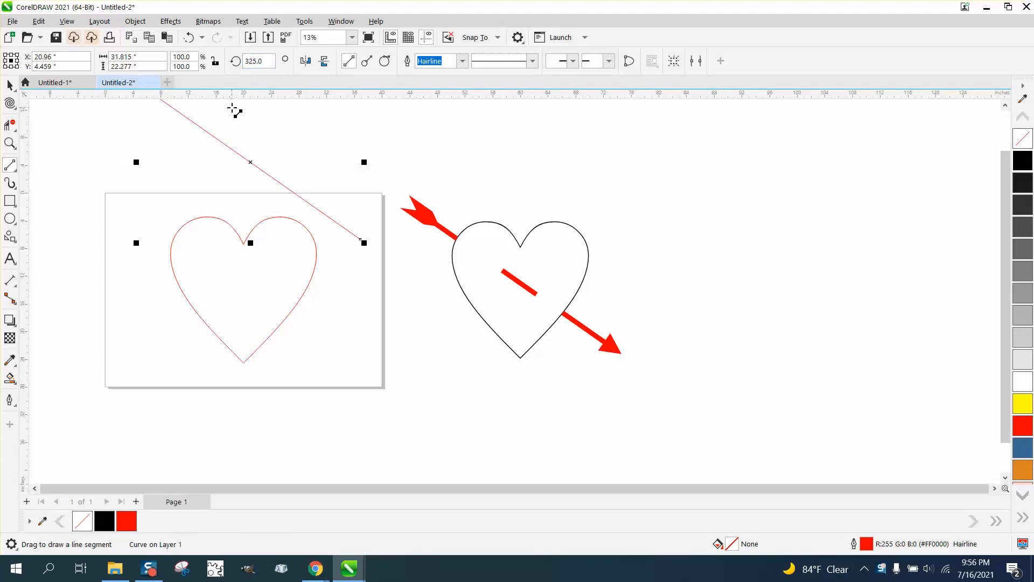
key("p")
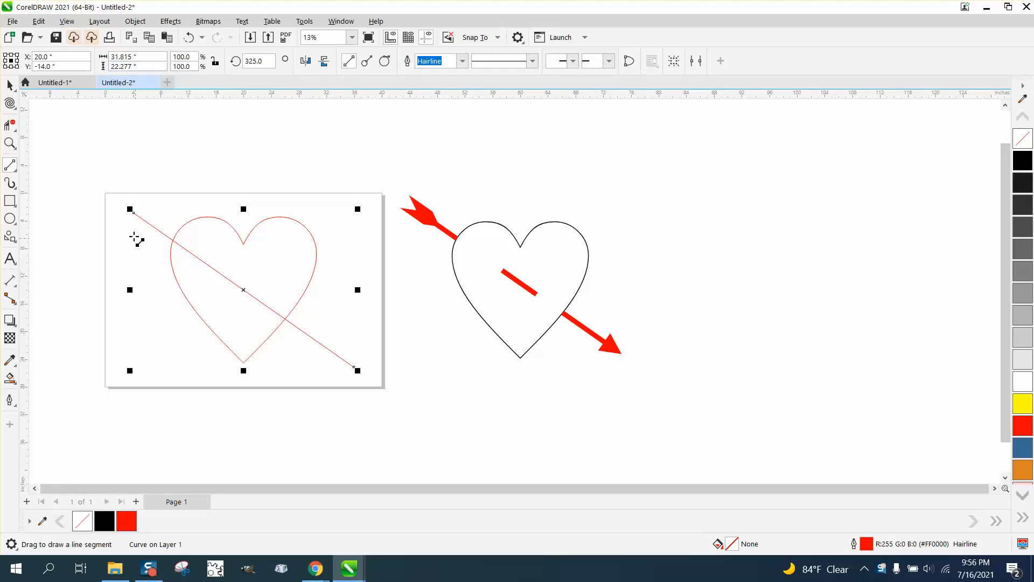
Step: Draw a rectangle about 9.7 by 3.7 in, rotate it to 325°, and centre it on the page over the line
left_click(10, 200)
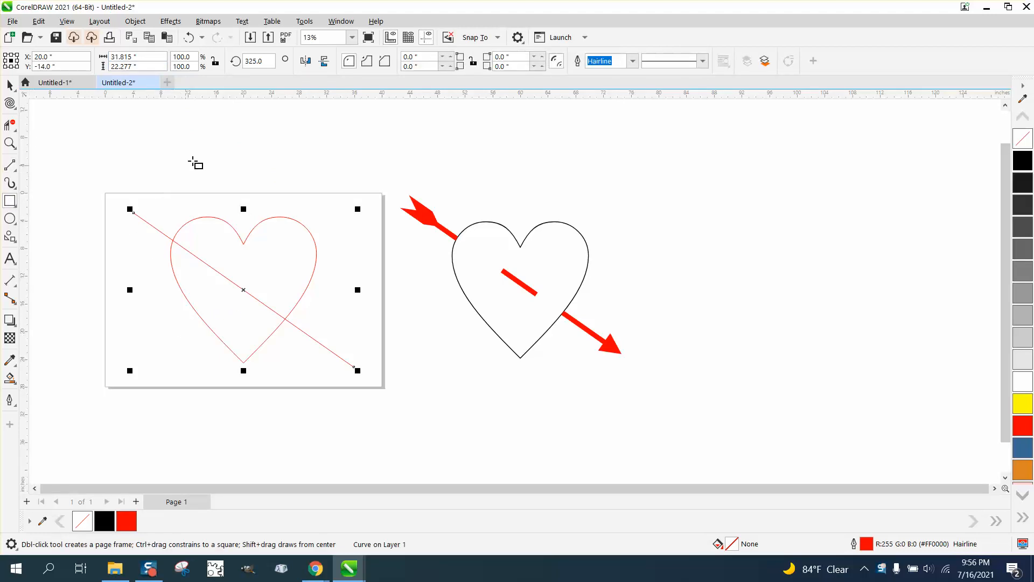
left_click_drag(181, 132, 248, 158)
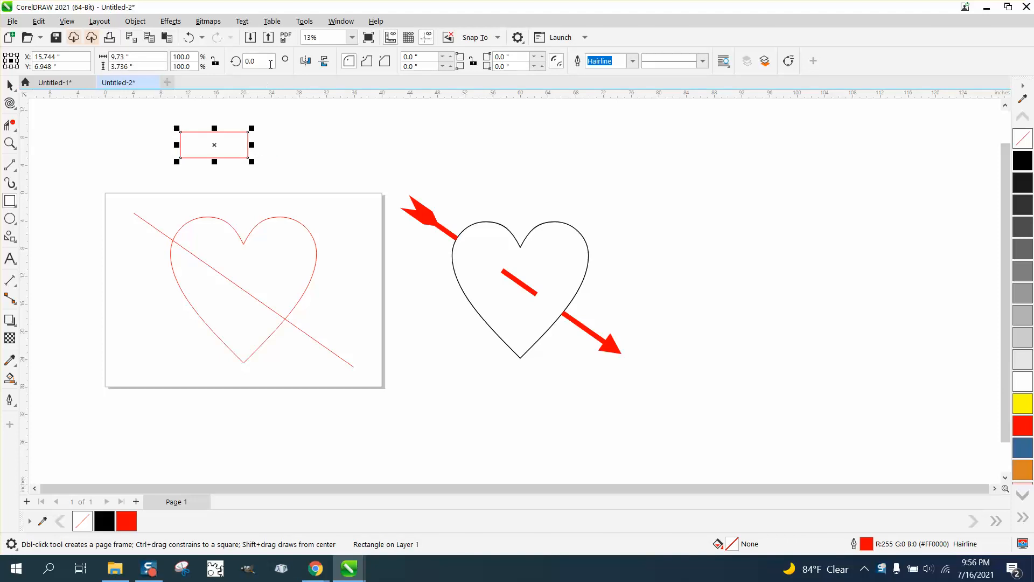
type("325")
key("Return")
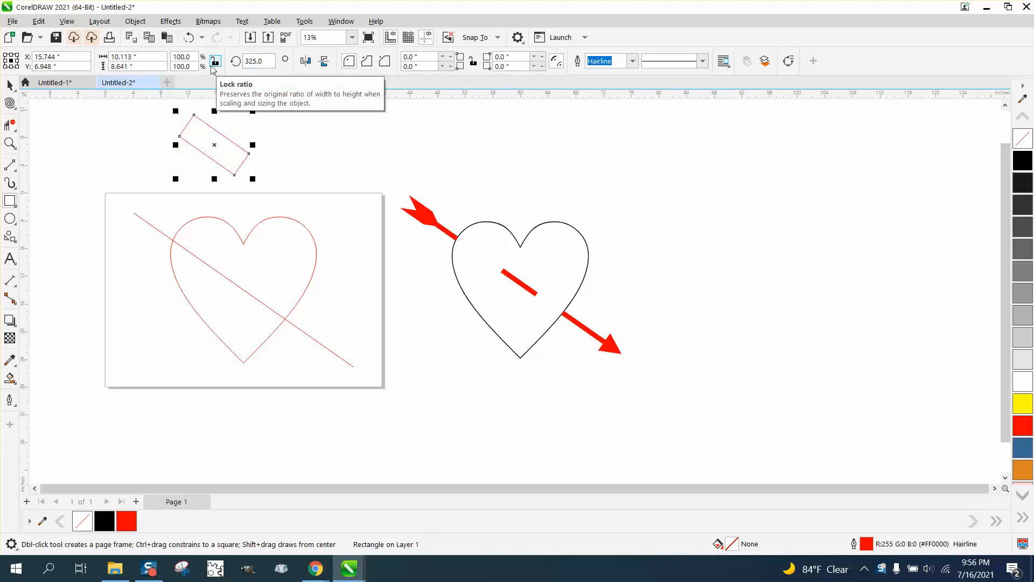
left_click(10, 84)
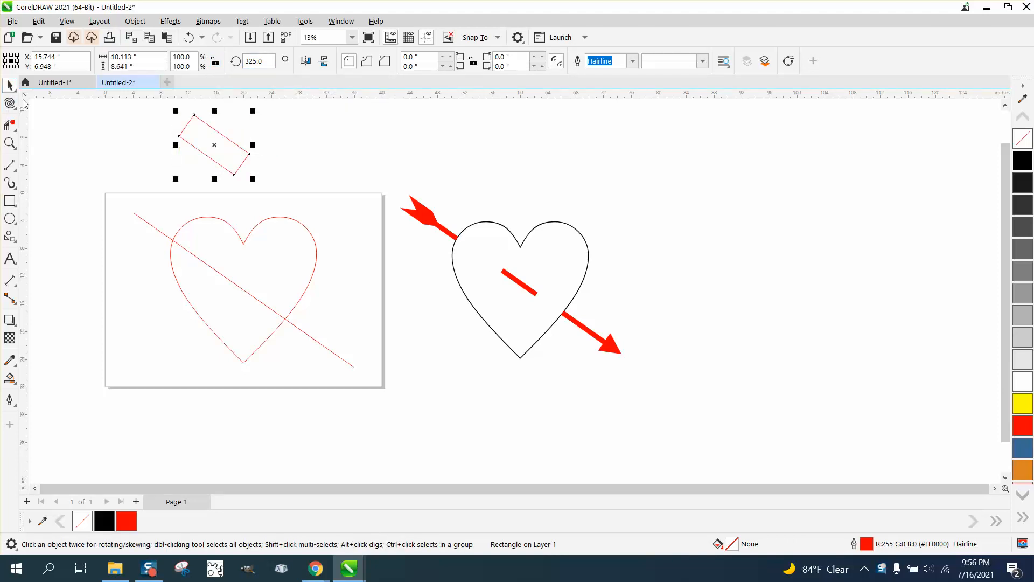
key("p")
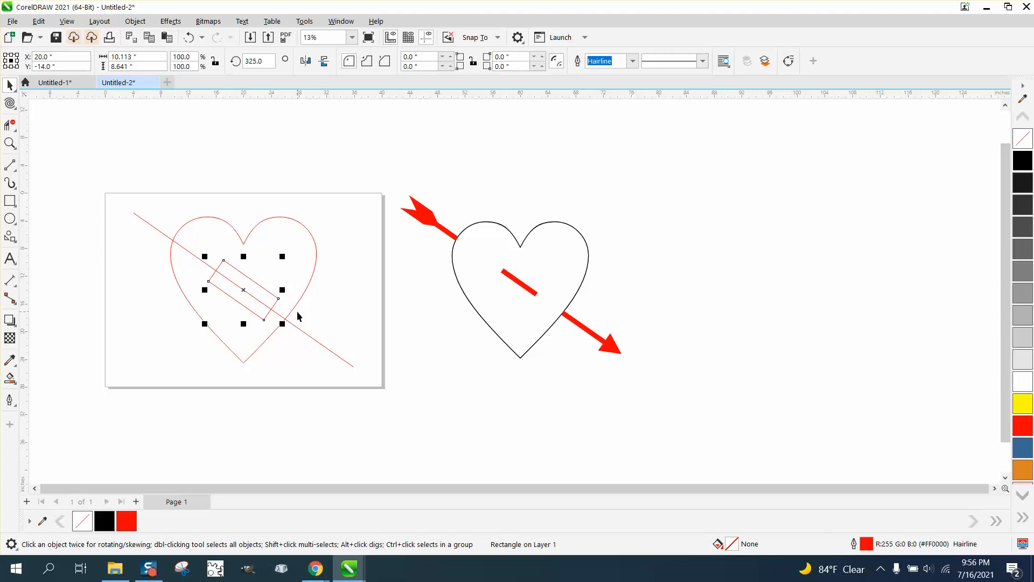
Step: Intersect the diagonal line with the small rectangle and nudge the resulting short segment 20 in to the right
left_click(157, 233, "shift")
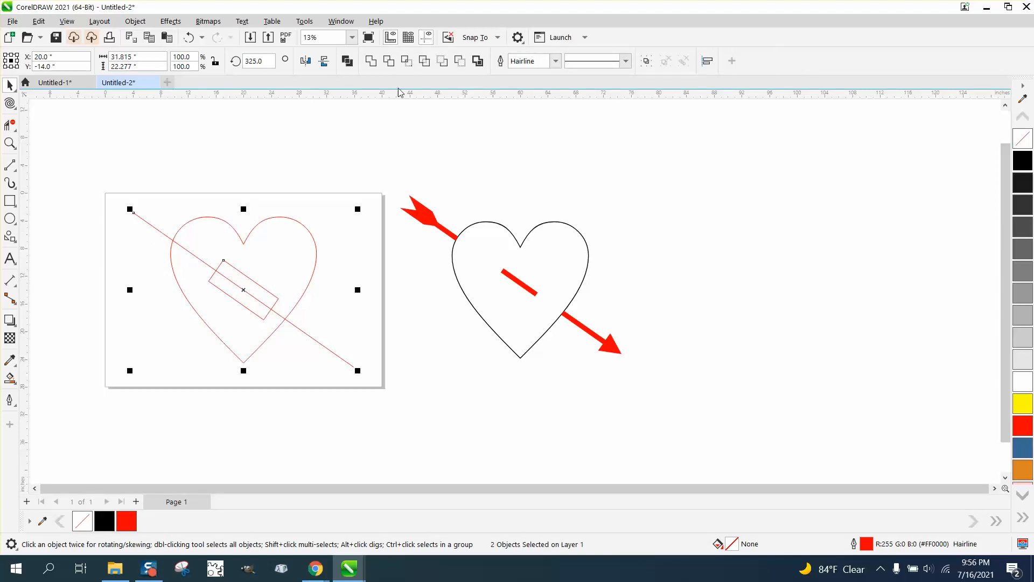
left_click(407, 61)
left_click(331, 177)
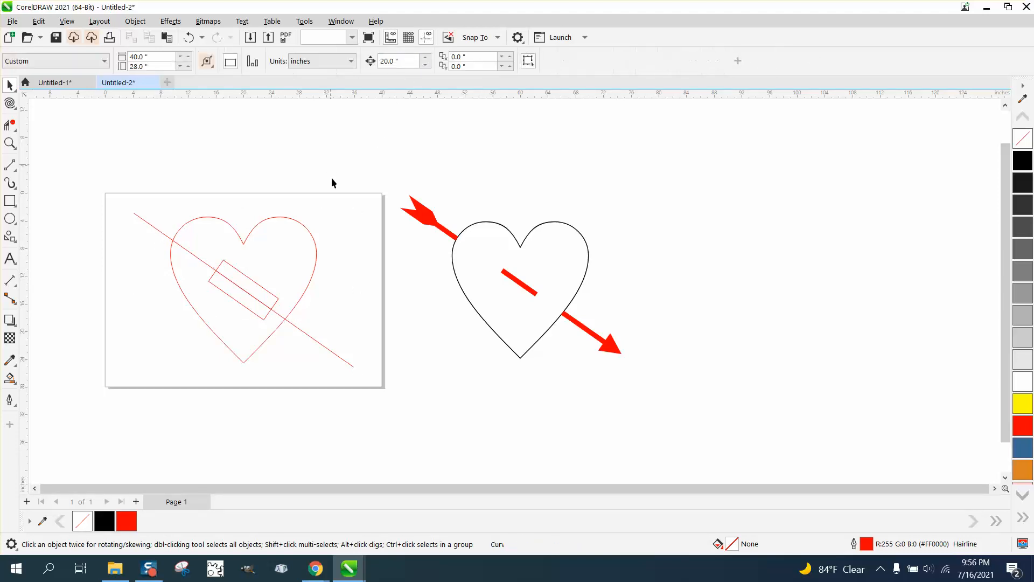
left_click(249, 293)
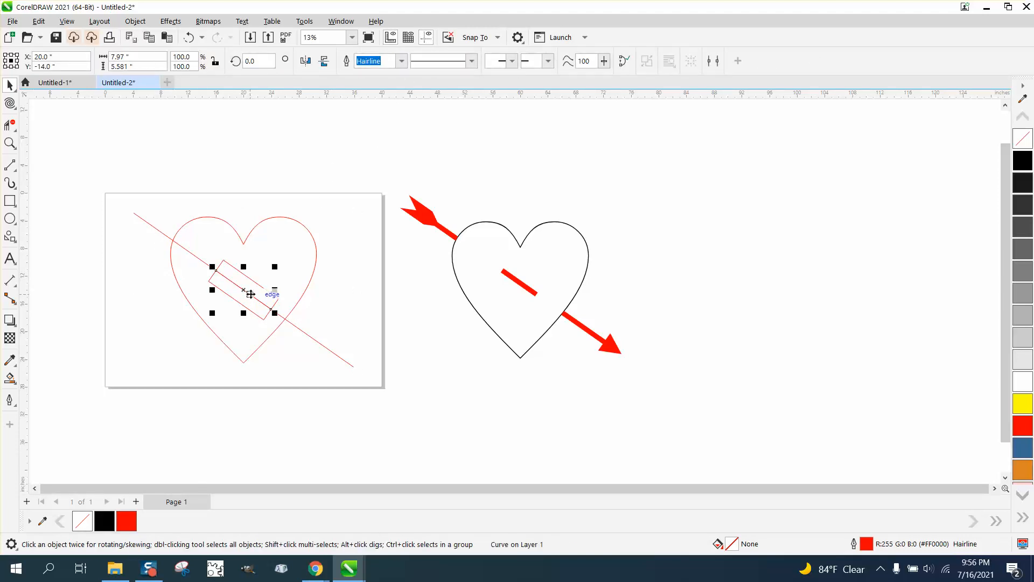
key("Right")
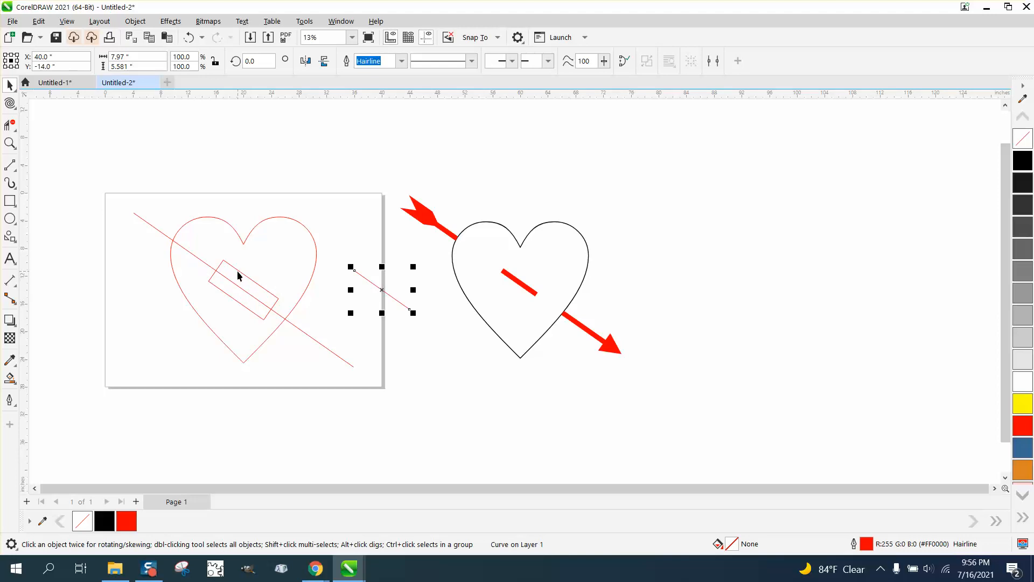
Step: Delete the small rotated rectangle inside the heart
left_click(237, 276)
key("Delete")
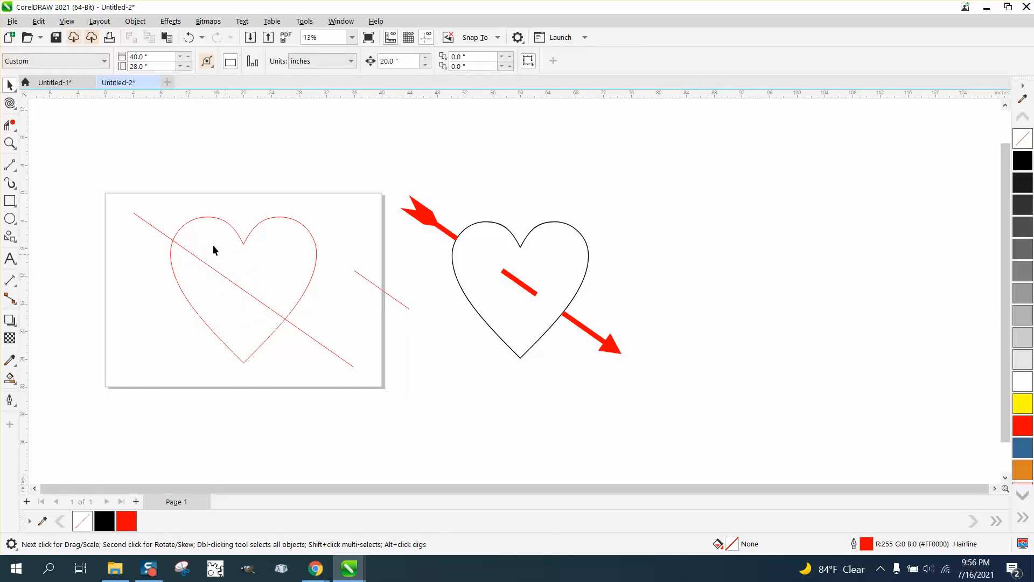
Step: Weld the heart with the long diagonal line and break the welded curve apart into separate pieces
left_click_drag(392, 414, 378, 414)
left_click(325, 62)
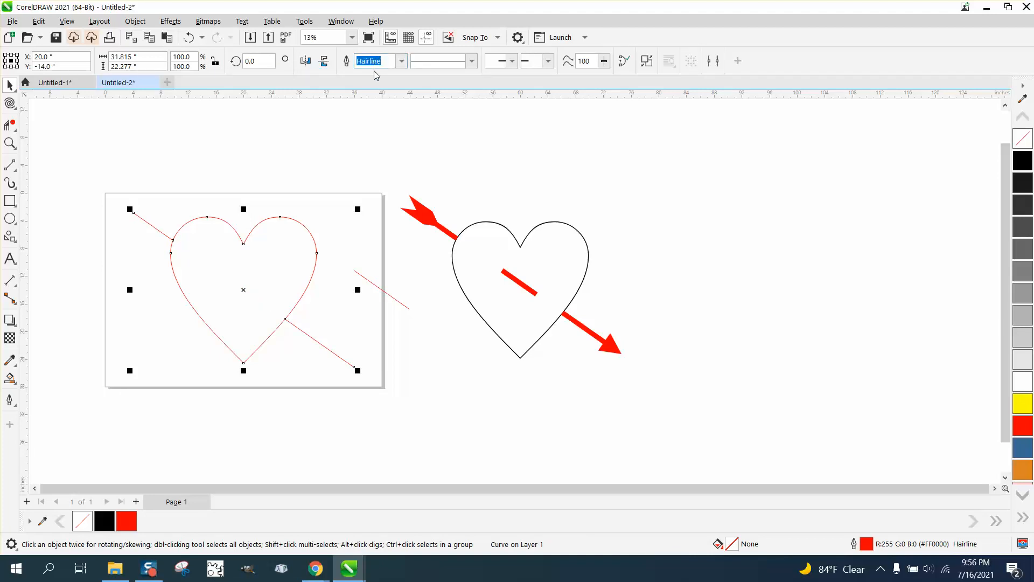
left_click(136, 21)
left_click(178, 311)
Step: Set the line segment at the heart's upper left to a 50 pt outline and give its start a feathered arrow tail
left_click(144, 219)
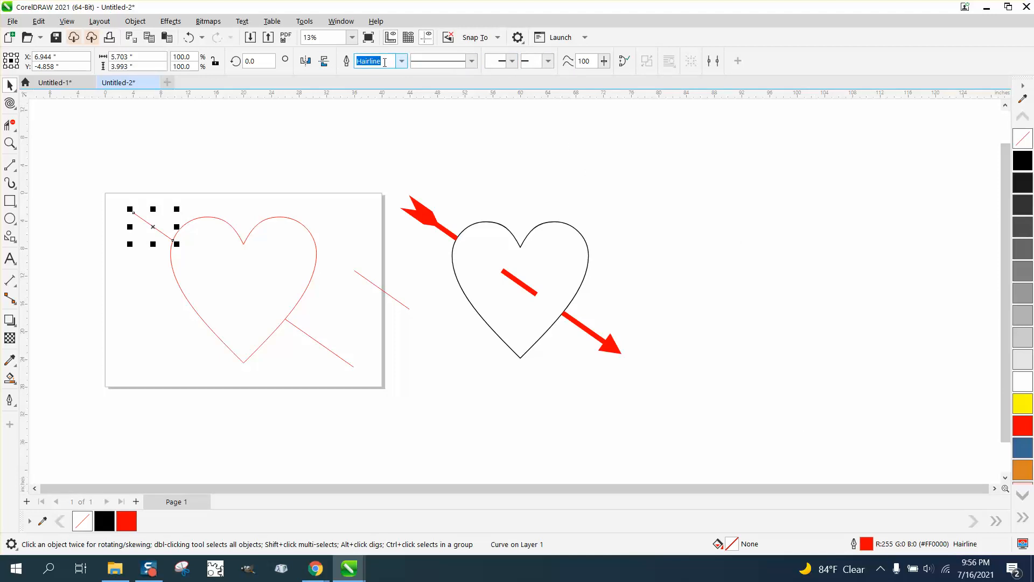
left_click(402, 62)
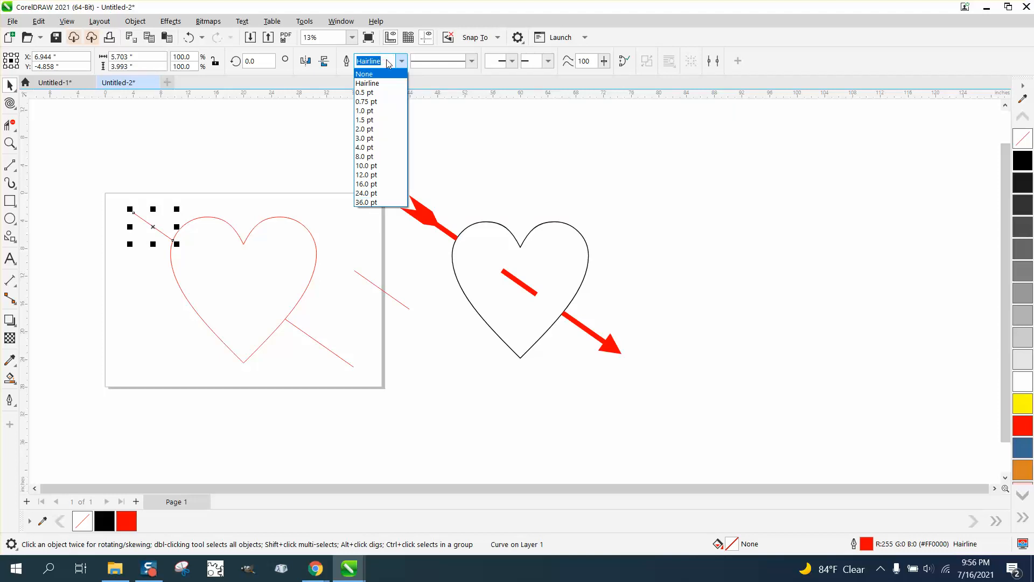
type("50")
key("Return")
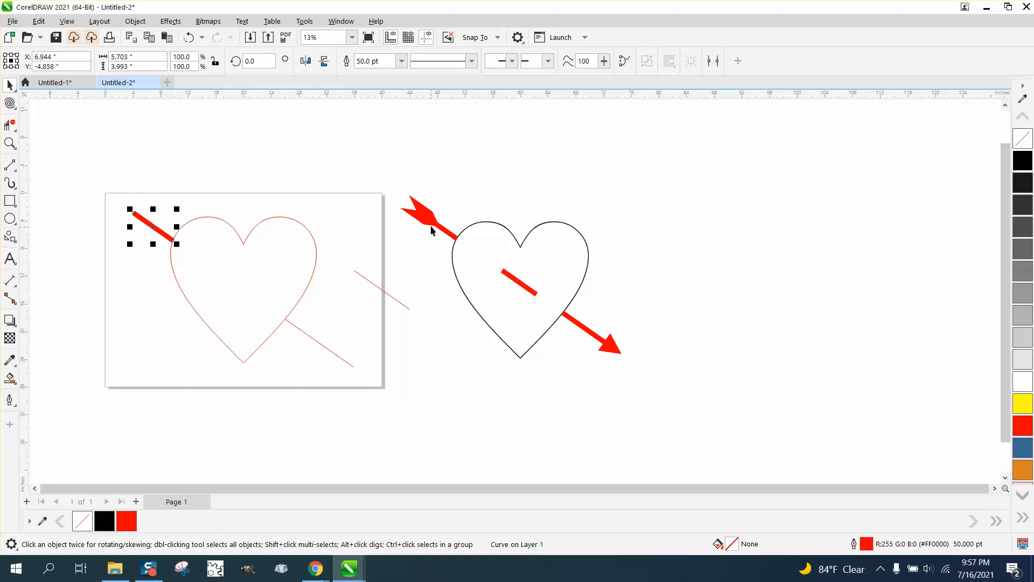
left_click(512, 60)
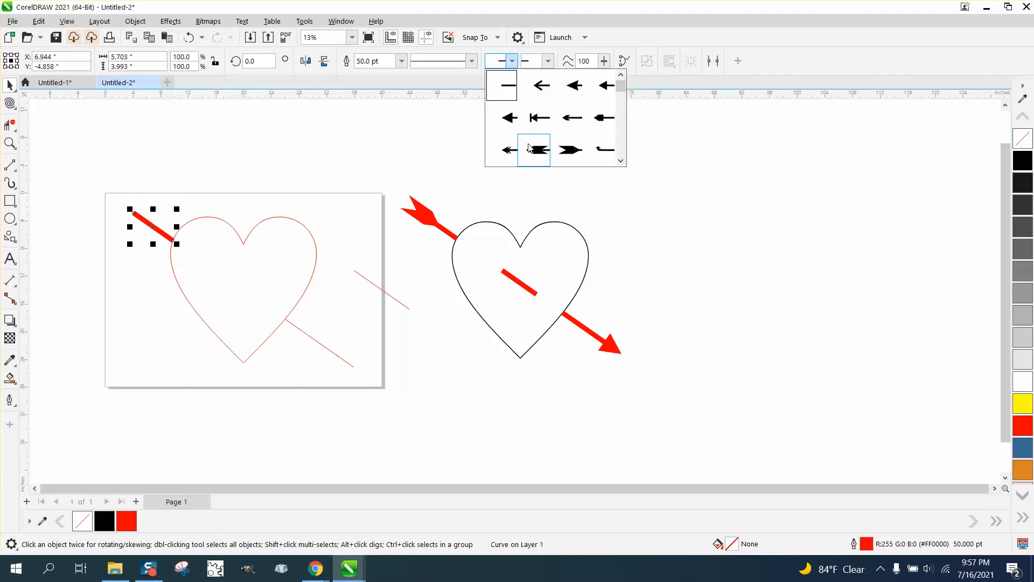
left_click(567, 151)
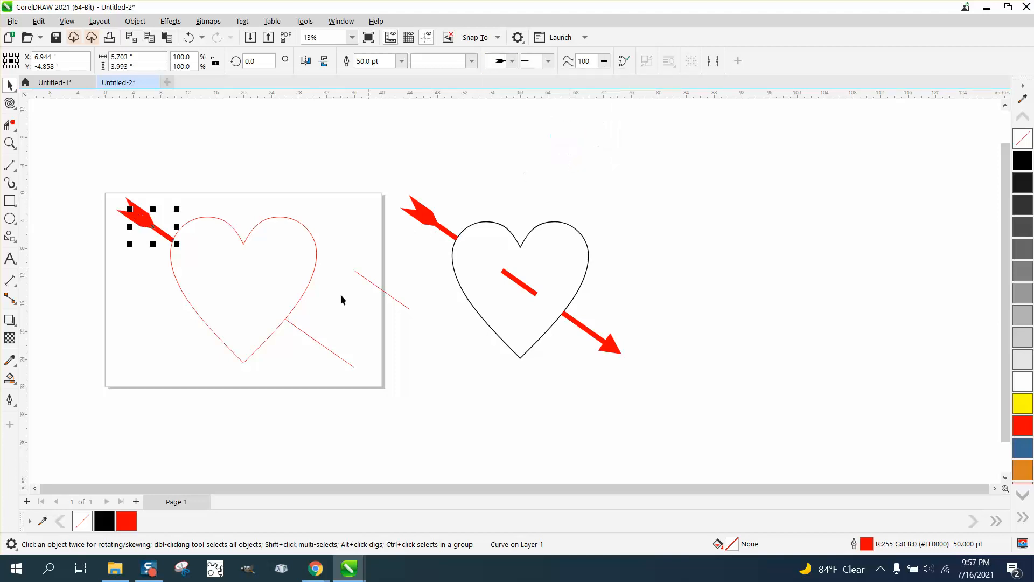
Step: Set the line segment at the heart's lower right to a 50 pt outline and give its end a solid triangular arrowhead
left_click(313, 342)
left_click(372, 61)
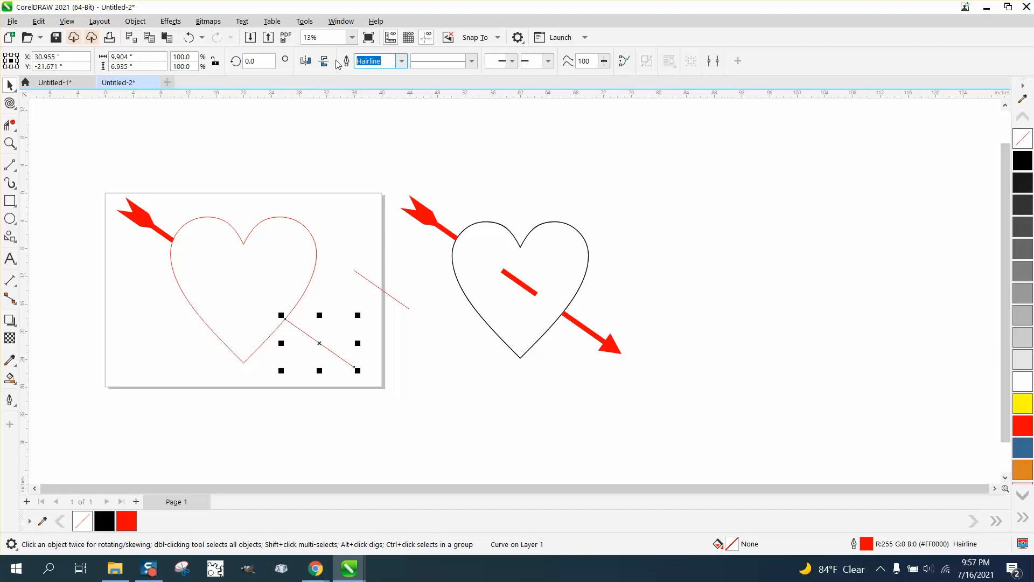
type("50")
key("Return")
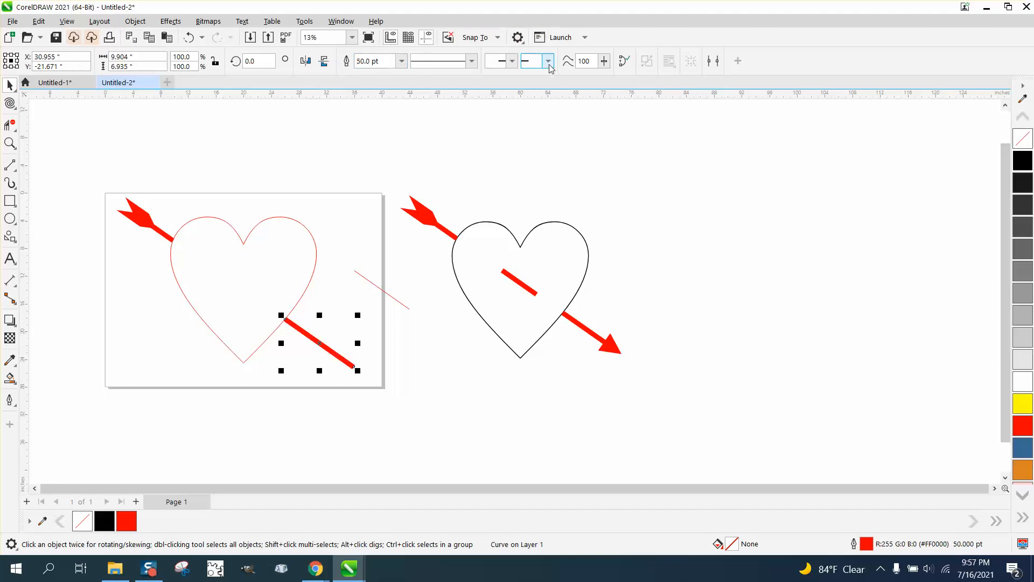
left_click(548, 61)
left_click(528, 119)
Step: Centre the loose short segment on the page inside the heart and set its outline width to 50 pt
left_click(371, 283)
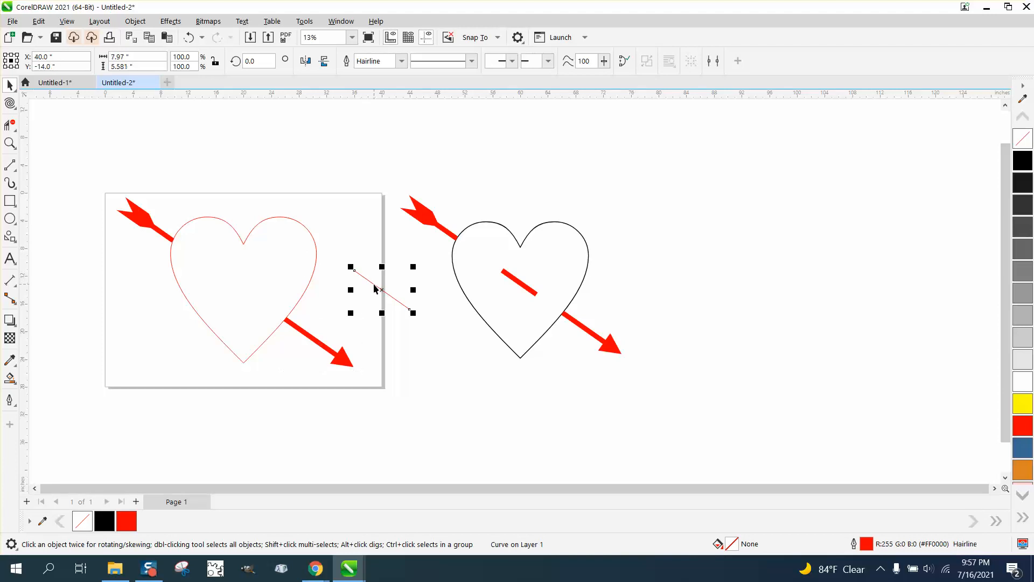
key("p")
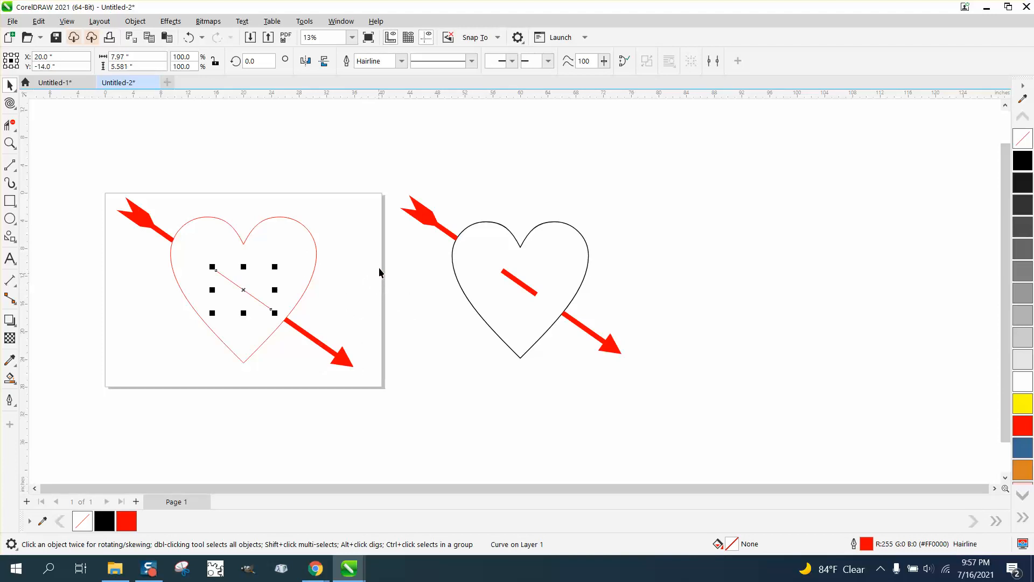
left_click(401, 61)
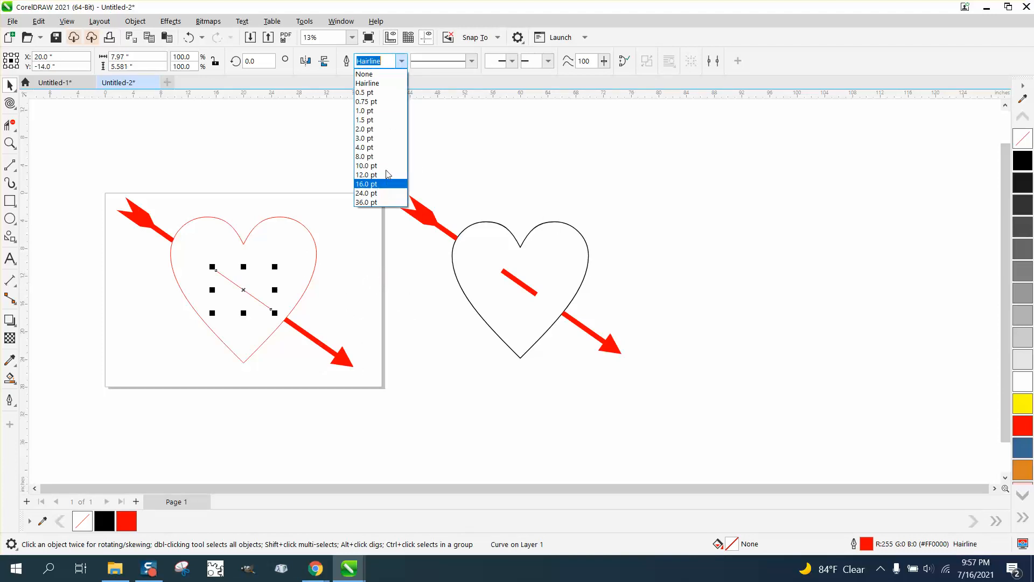
left_click(401, 62)
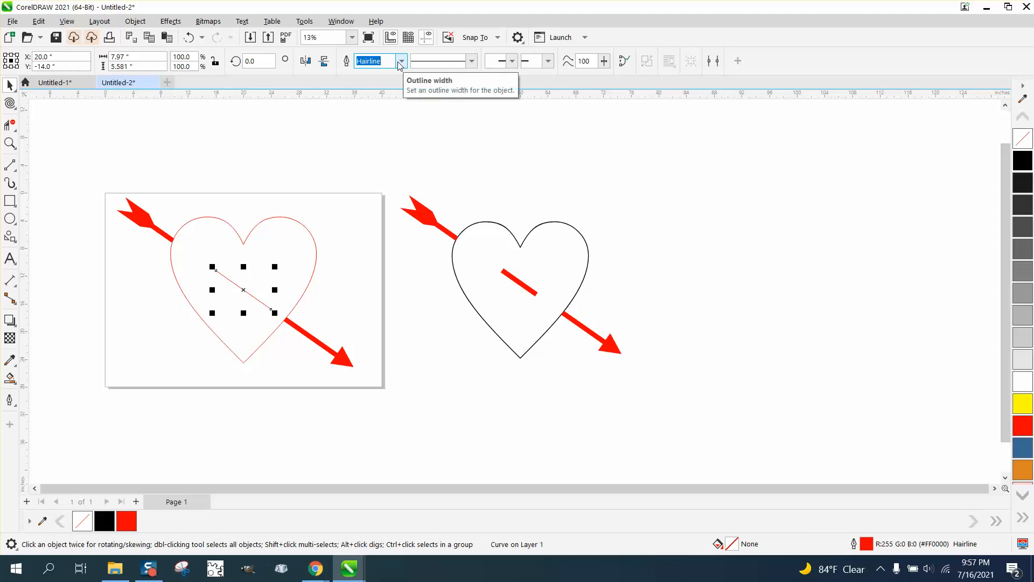
type("50")
key("Return")
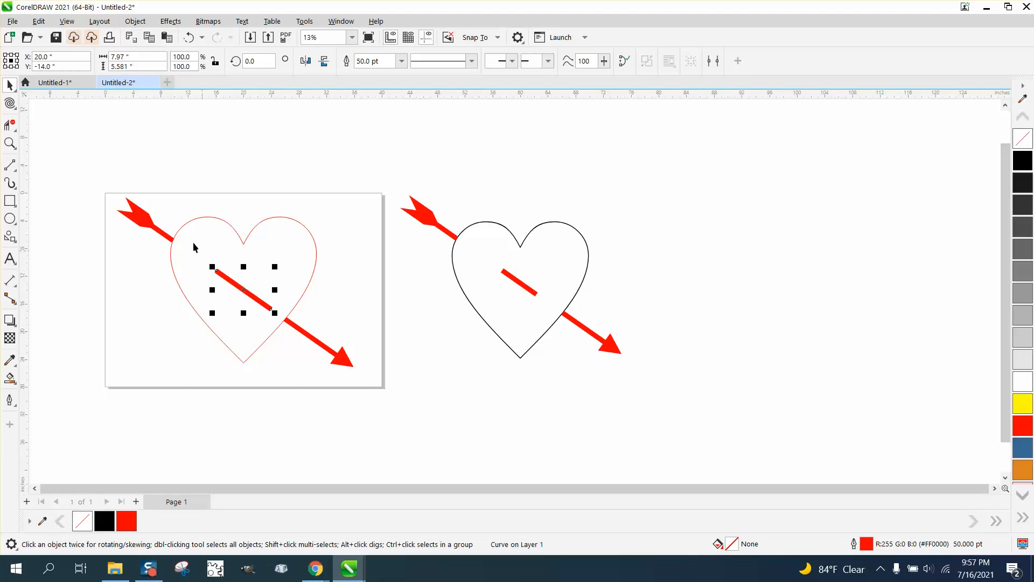
Step: Recolour the heart's outline black and set its width to 12 pt
left_click_drag(112, 179, 337, 350)
left_click(344, 293)
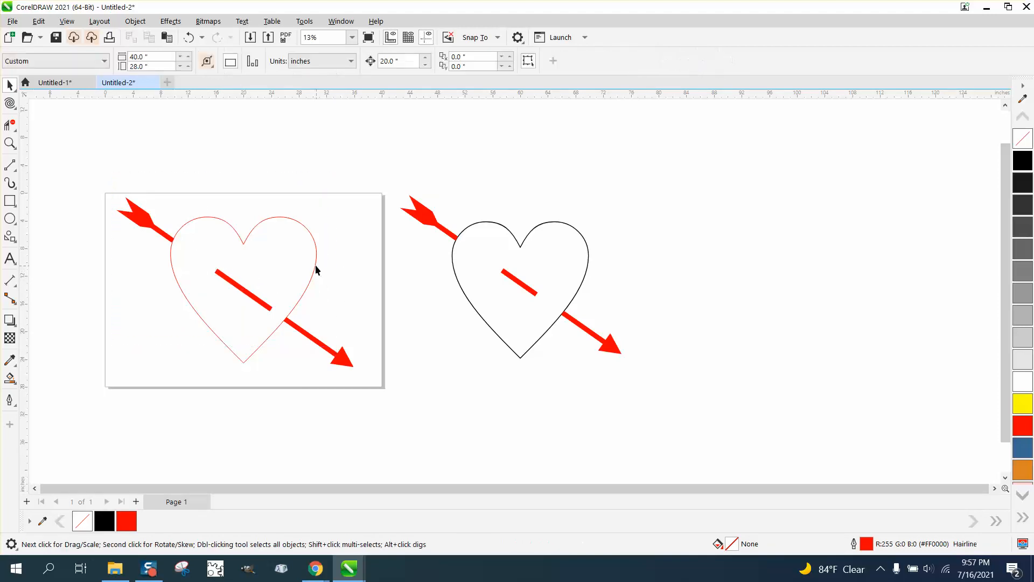
left_click(317, 263)
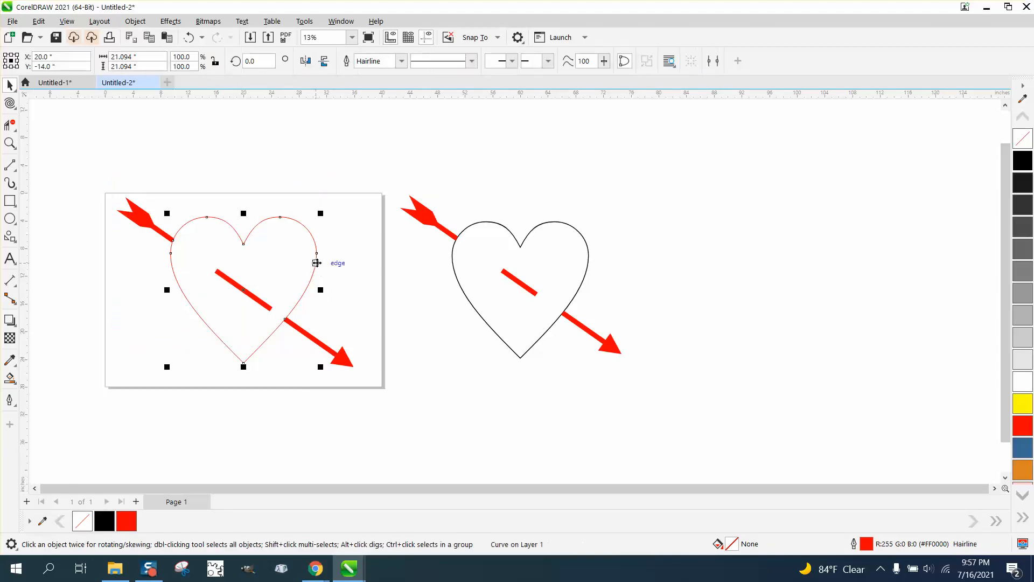
right_click(1024, 168)
left_click(402, 61)
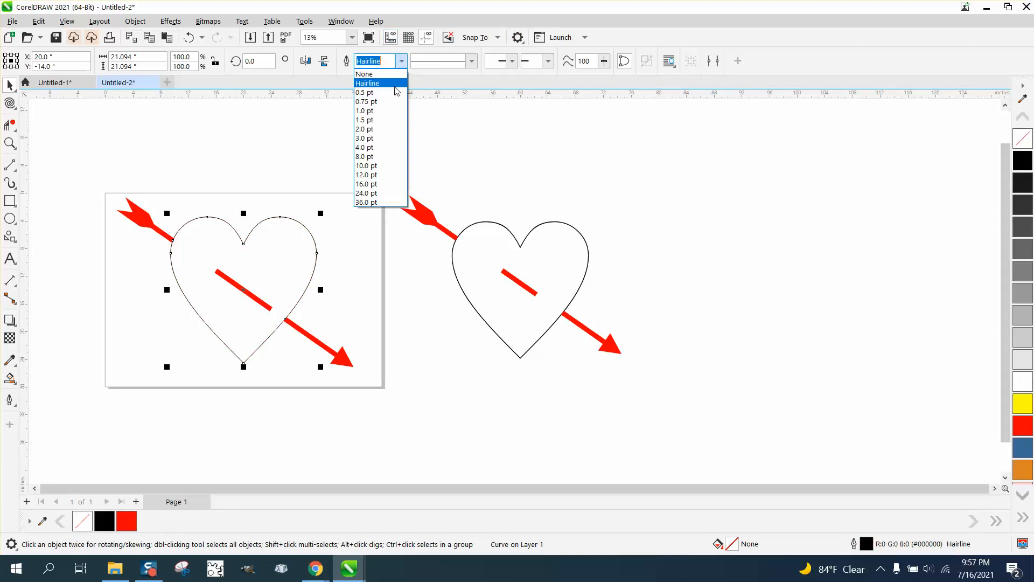
left_click(374, 147)
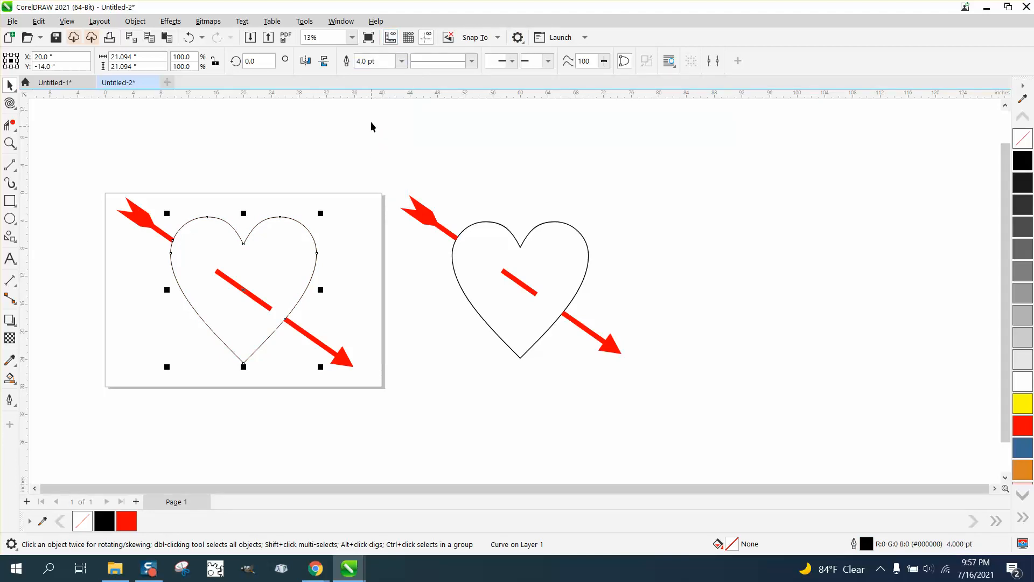
left_click(401, 60)
left_click(368, 175)
Step: Group the heart and the three arrow pieces on the page
left_click_drag(98, 185, 405, 421)
key("ctrl+g")
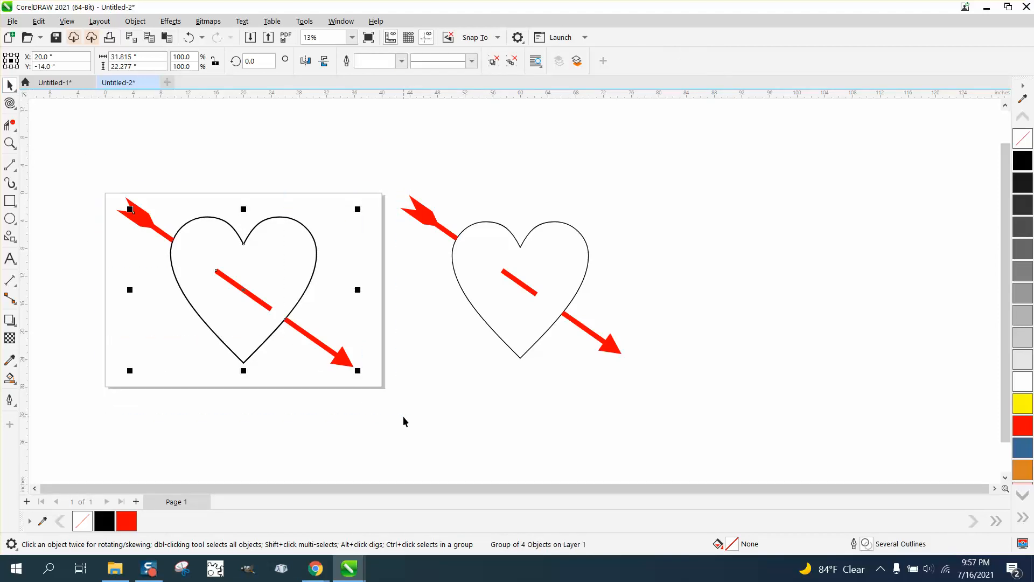
Step: Rotate the grouped heart and arrow on the page to 305° so the arrow shaft runs vertically
left_click(254, 61)
type("305")
key("Return")
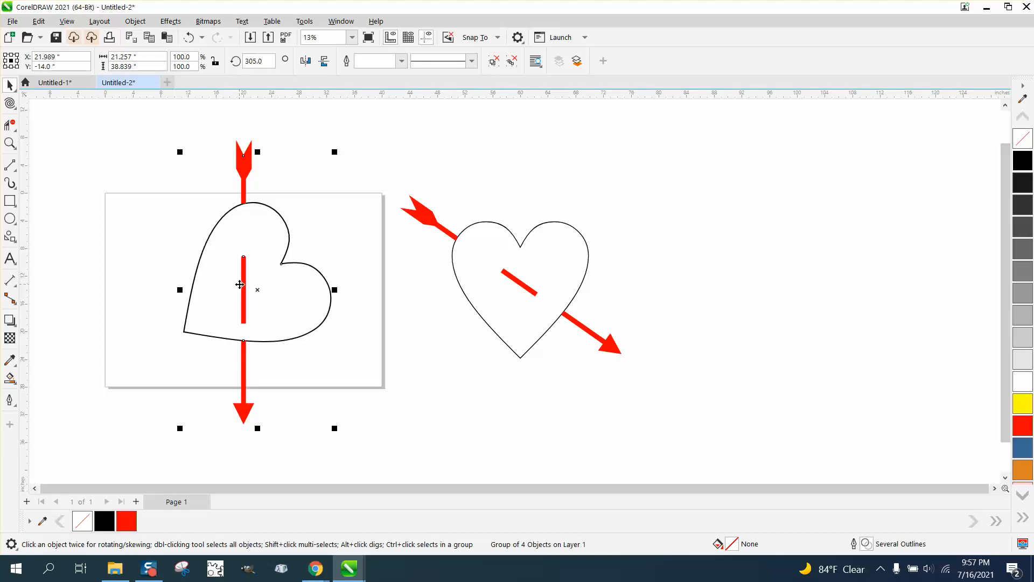
Step: Place a vertical guideline along the arrow's shaft at about x = 19.8 inches to check its alignment
left_click(9, 143)
left_click_drag(158, 139, 522, 477)
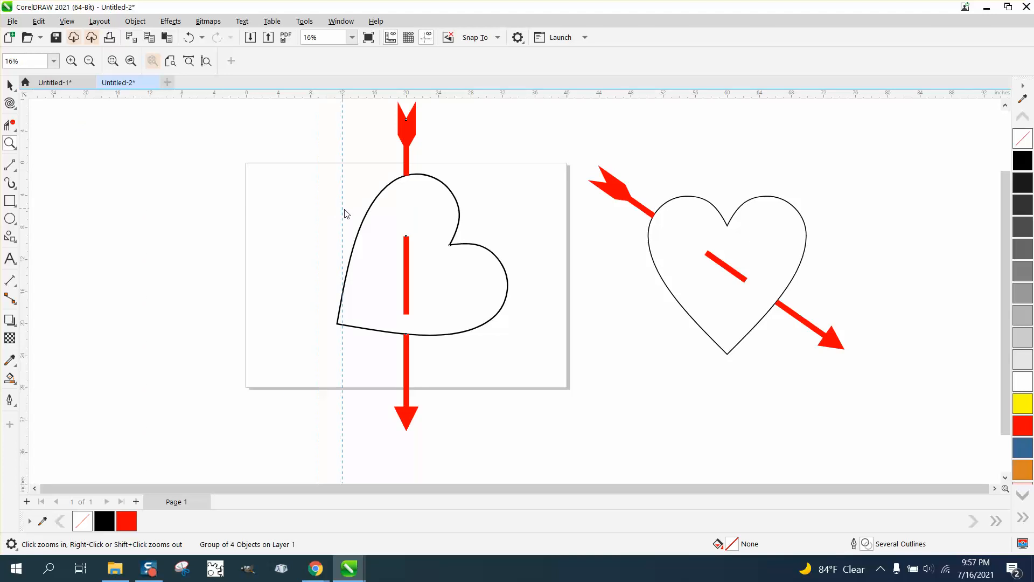
left_click_drag(345, 214, 405, 220)
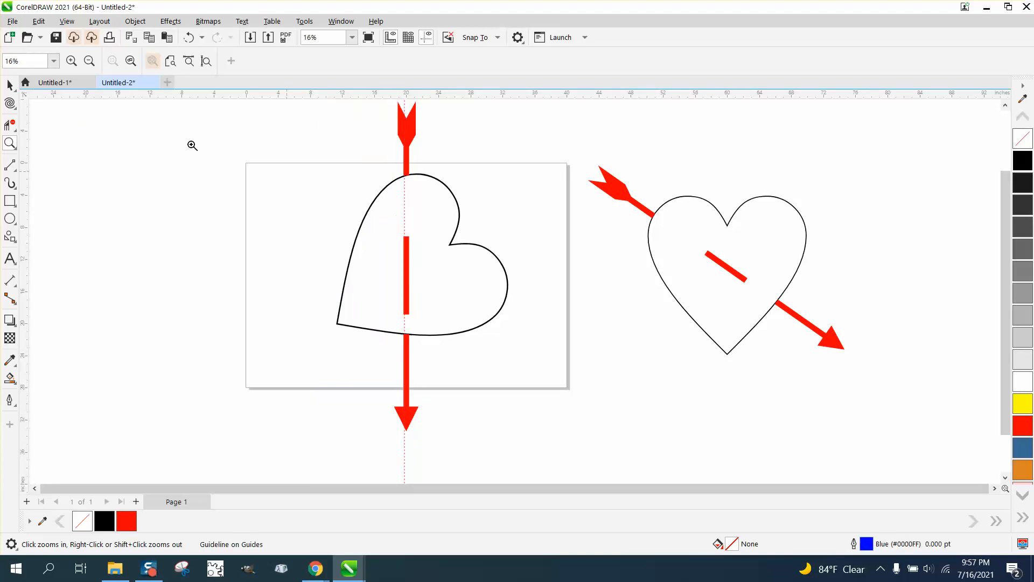
left_click(10, 85)
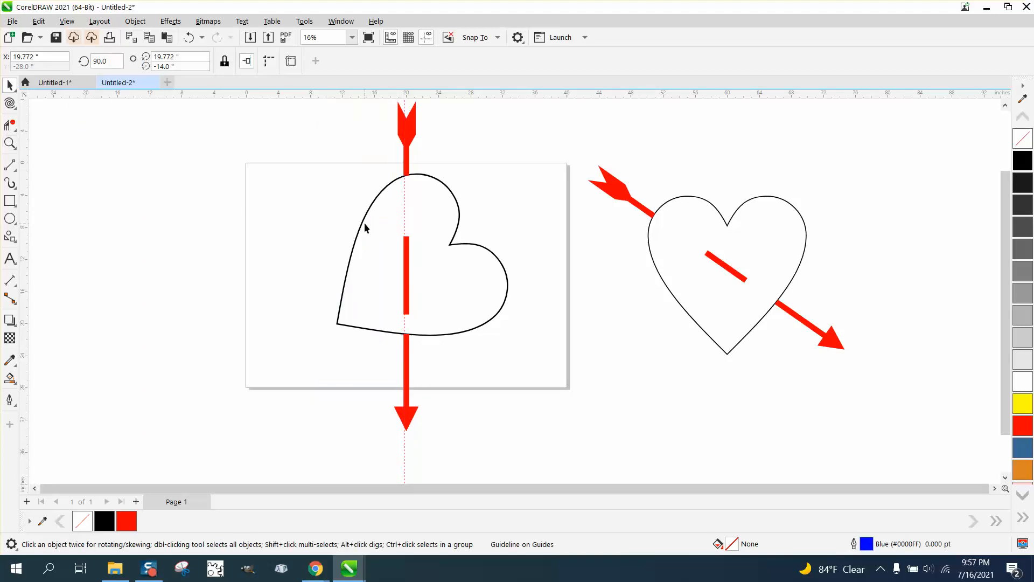
Step: Ungroup the rotated heart and its three arrow pieces, and clear the selection
left_click(407, 249)
left_click(135, 21)
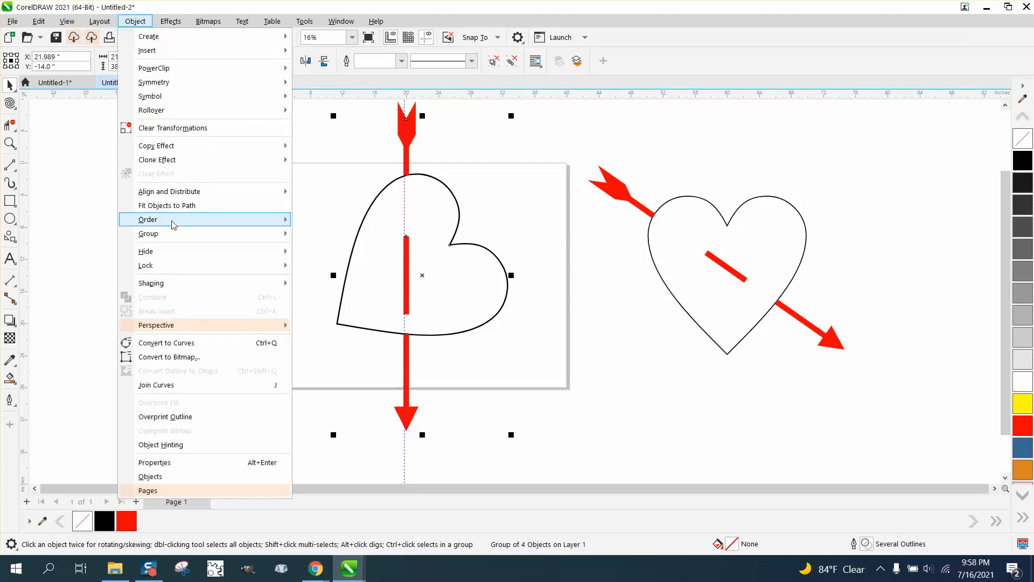
mouse_move(175, 236)
left_click(318, 249)
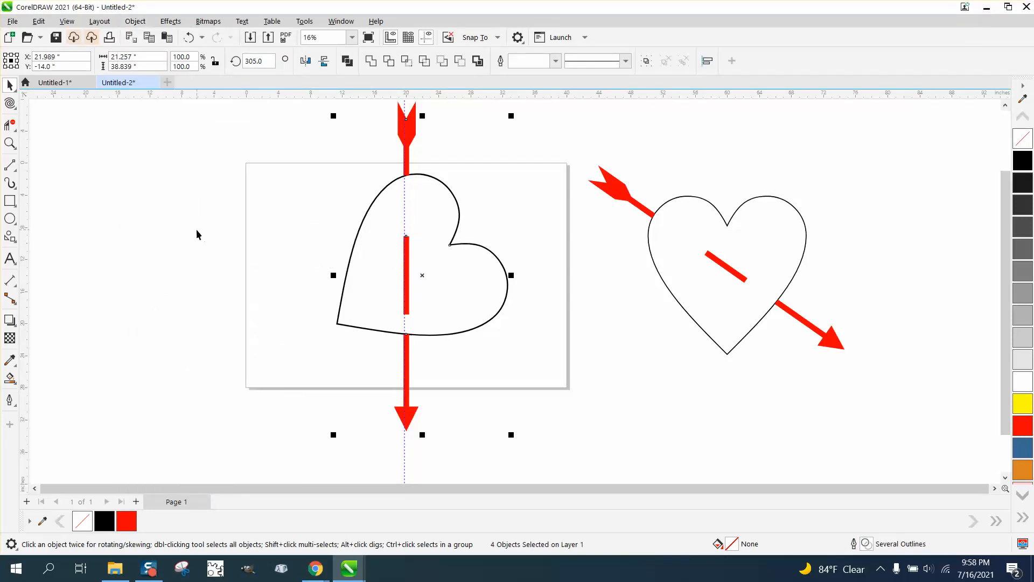
left_click(196, 231)
Step: Set the document's nudge distance to 0.2 inches
left_click(406, 266)
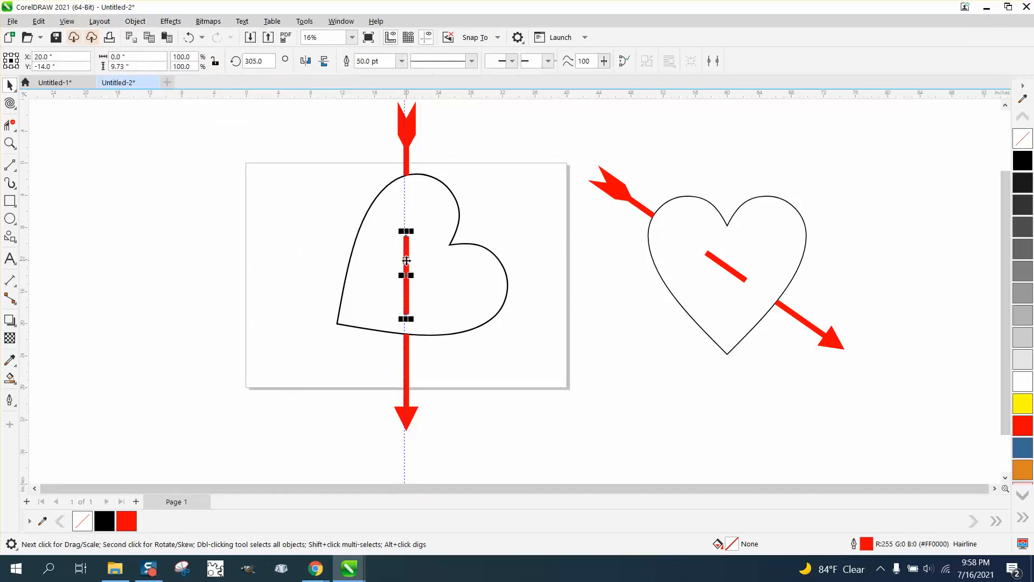
left_click(323, 224)
double_click(410, 63)
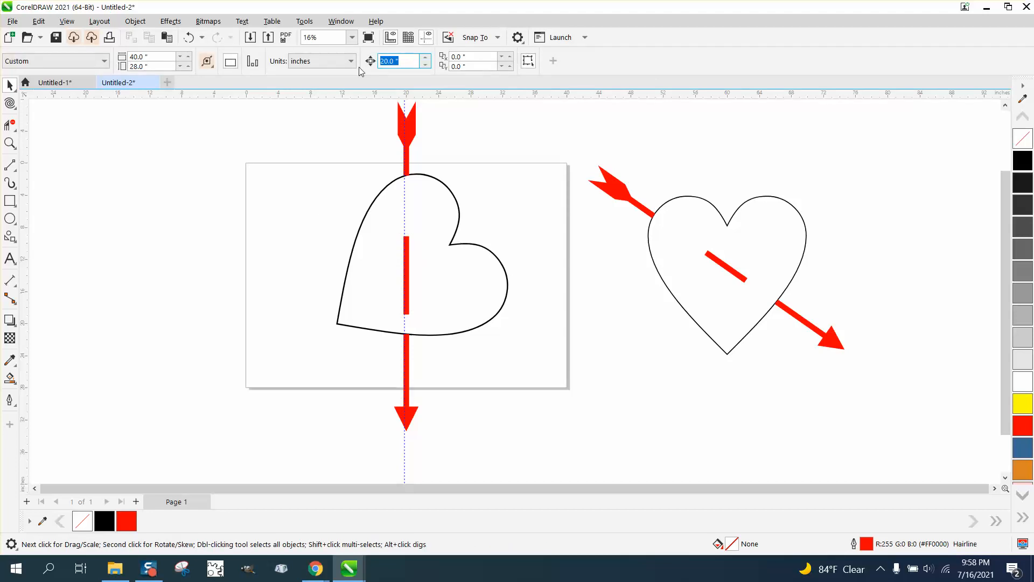
type(".2")
Step: Nudge the arrow's middle segment straight up inside the heart by about 2 inches in 0.2-inch increments
left_click_drag(332, 230, 441, 336)
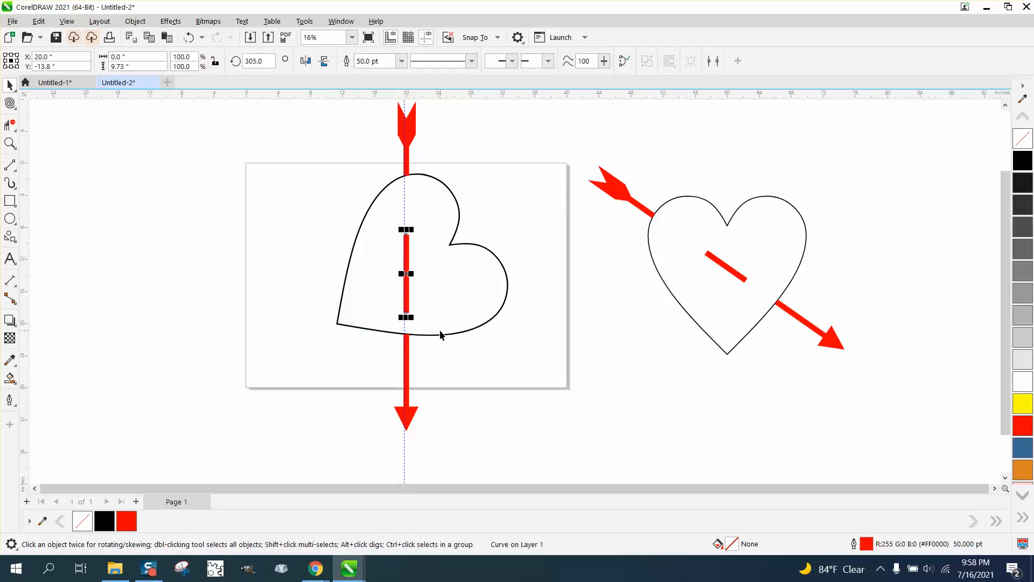
key("Up")
key("Up")
key("Up")
key("Up")
key("Up")
key("Up")
key("Up")
key("Up")
key("Up")
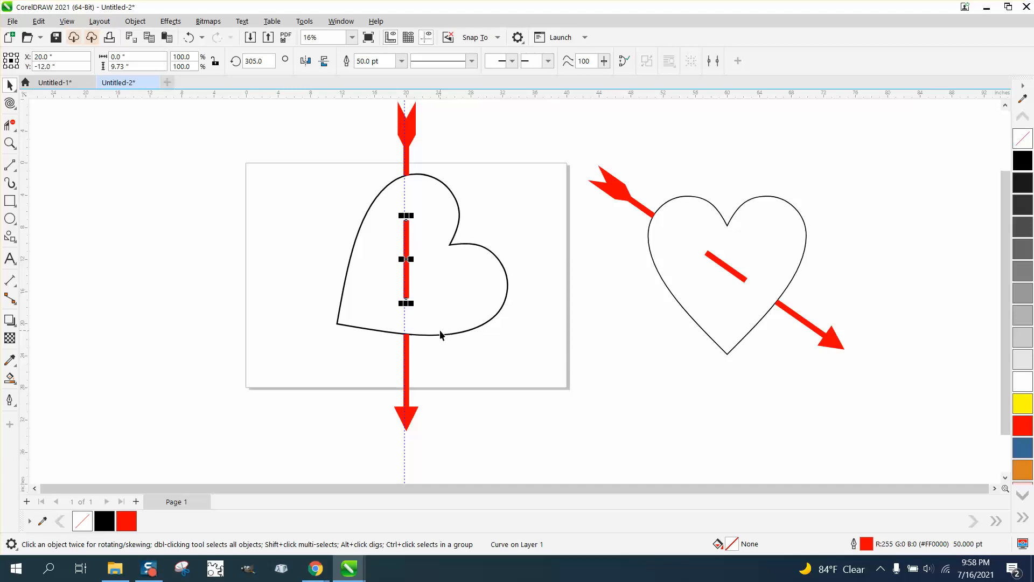
key("Up")
left_click(661, 305)
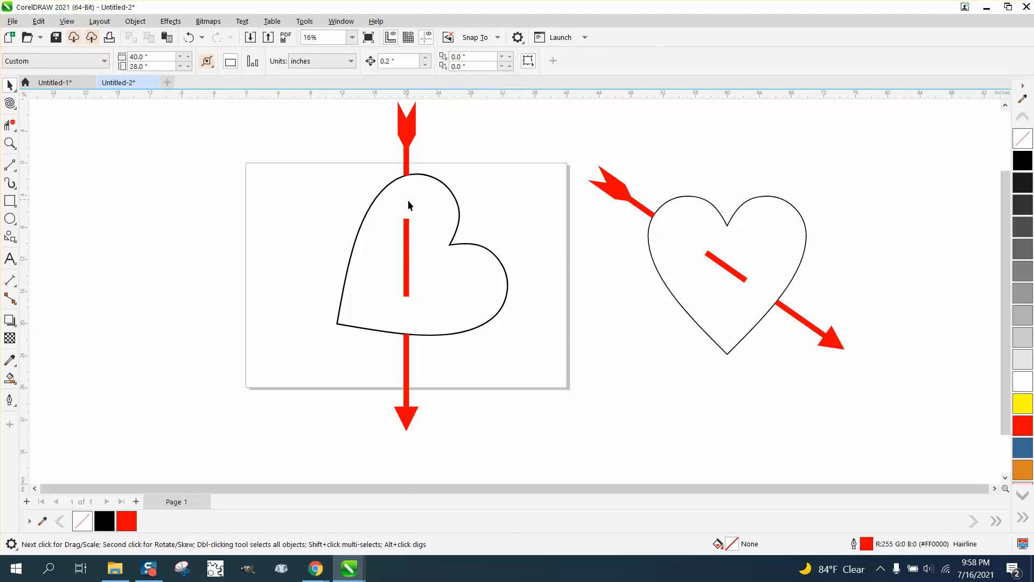
Step: Group the rotated heart and its three arrow pieces into one object again
scroll(408, 199, "down", 1)
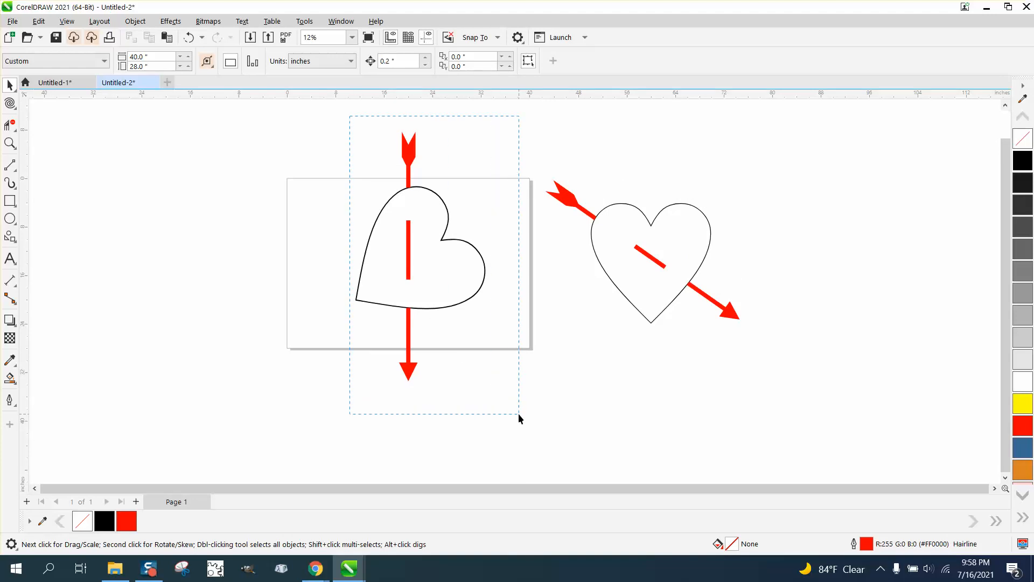
left_click_drag(518, 413, 518, 412)
key("ctrl+g")
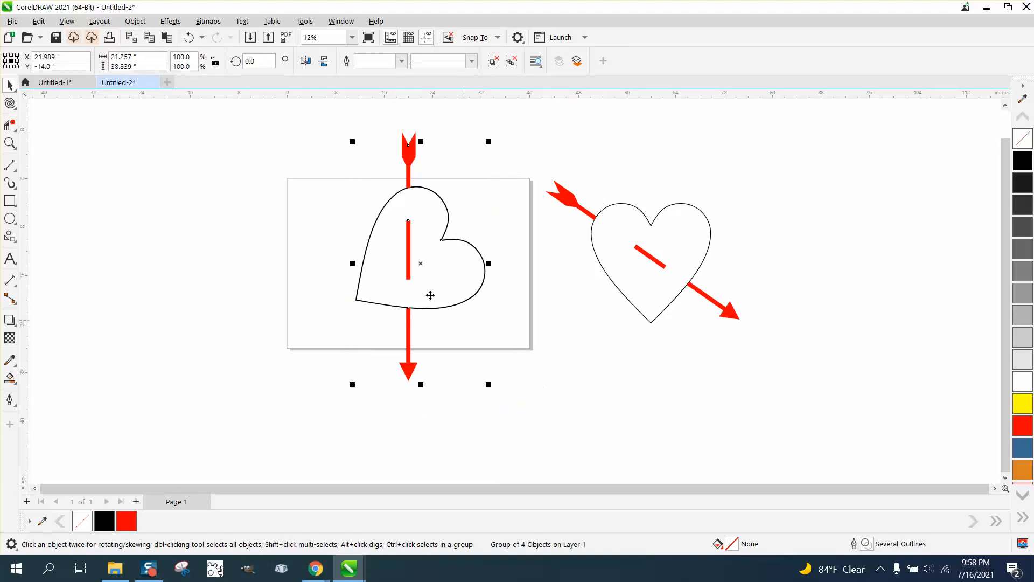
Step: Rotate the group counterclockwise until the heart stands upright, setting its rotation angle to exactly 55°
left_click(421, 263)
left_click_drag(490, 143, 396, 130)
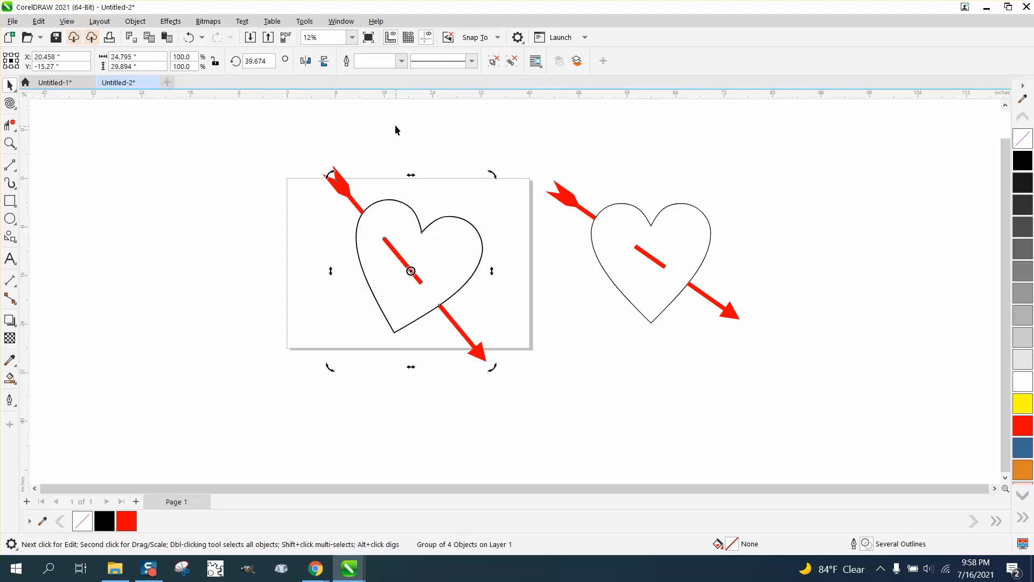
left_click_drag(494, 177, 456, 171)
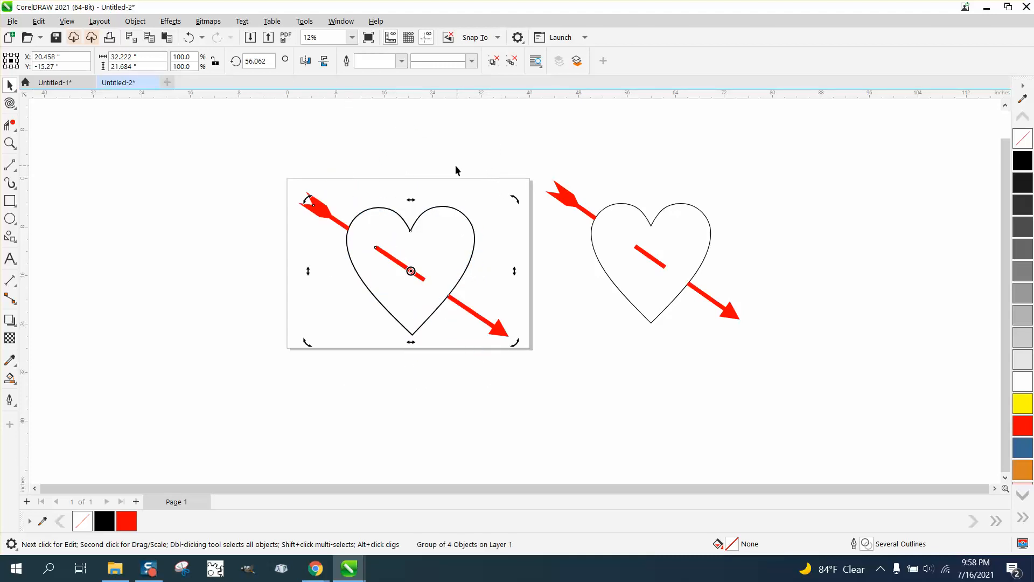
mouse_move(513, 199)
left_mouse_down()
mouse_move(500, 202)
mouse_move(520, 208)
left_mouse_up()
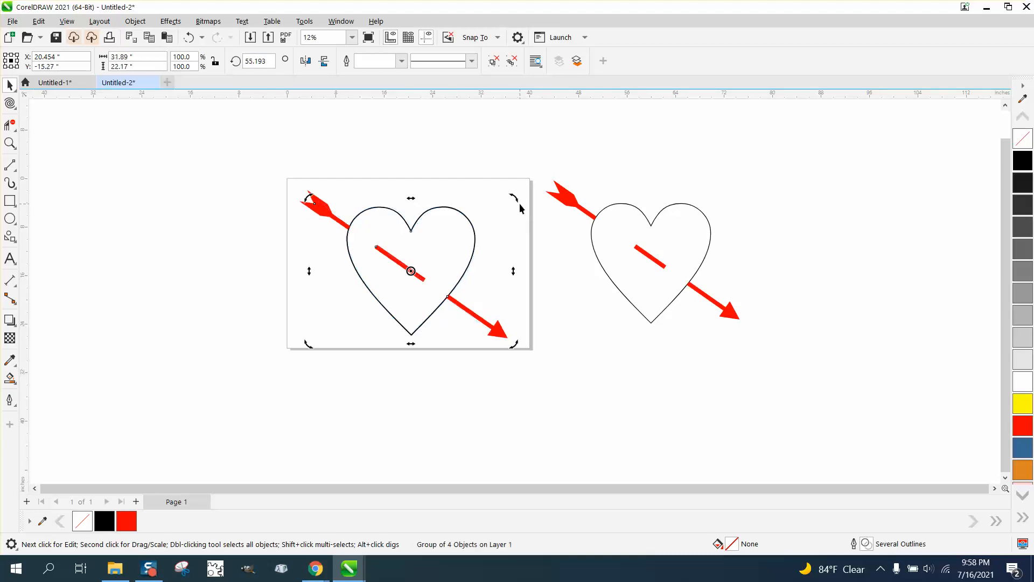
left_click(259, 60)
type("55")
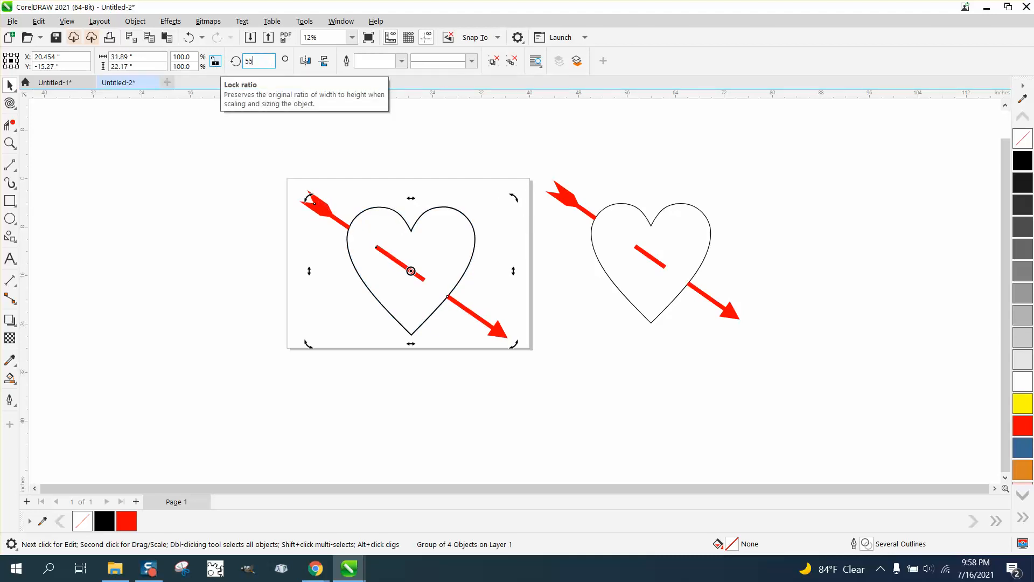
key("Return")
left_click(446, 248)
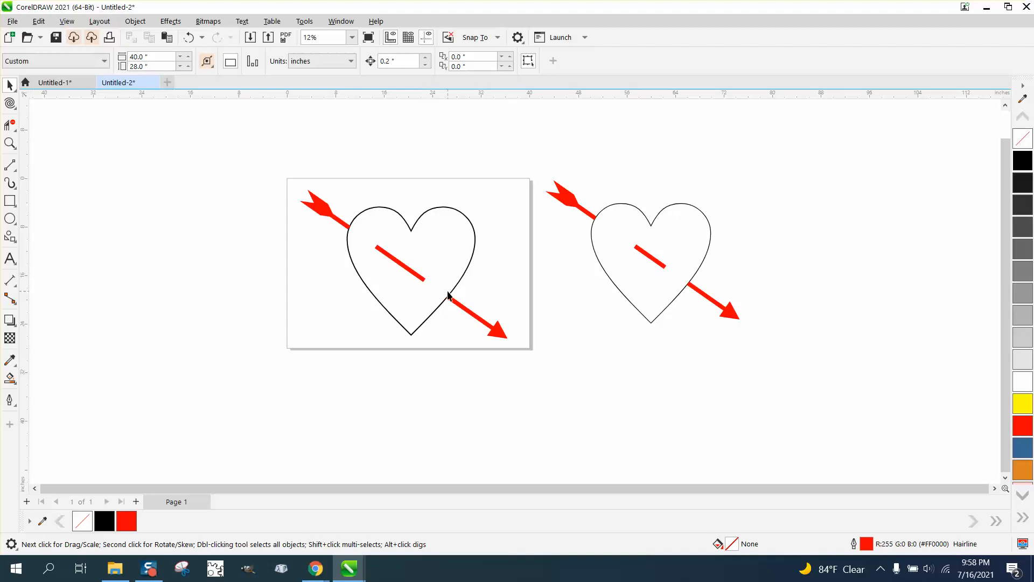
left_click(10, 143)
left_click_drag(291, 167, 555, 381)
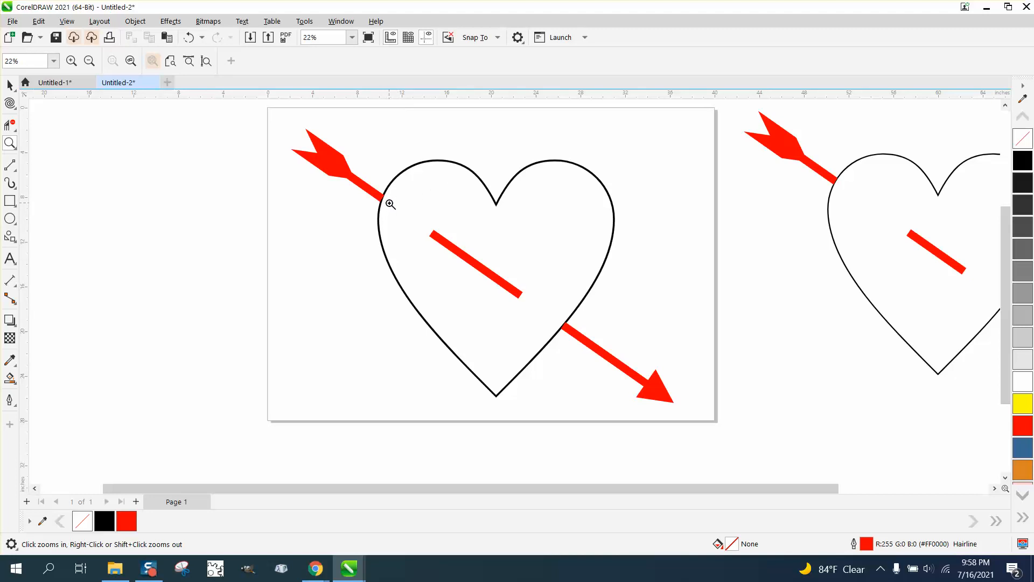
scroll(390, 204, "down", 2)
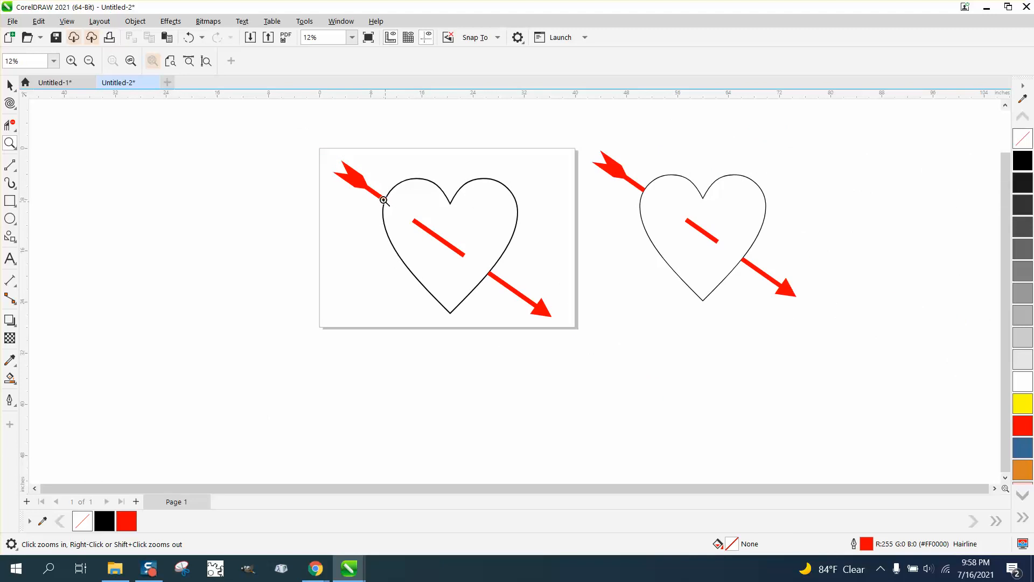
left_click_drag(335, 152, 558, 352)
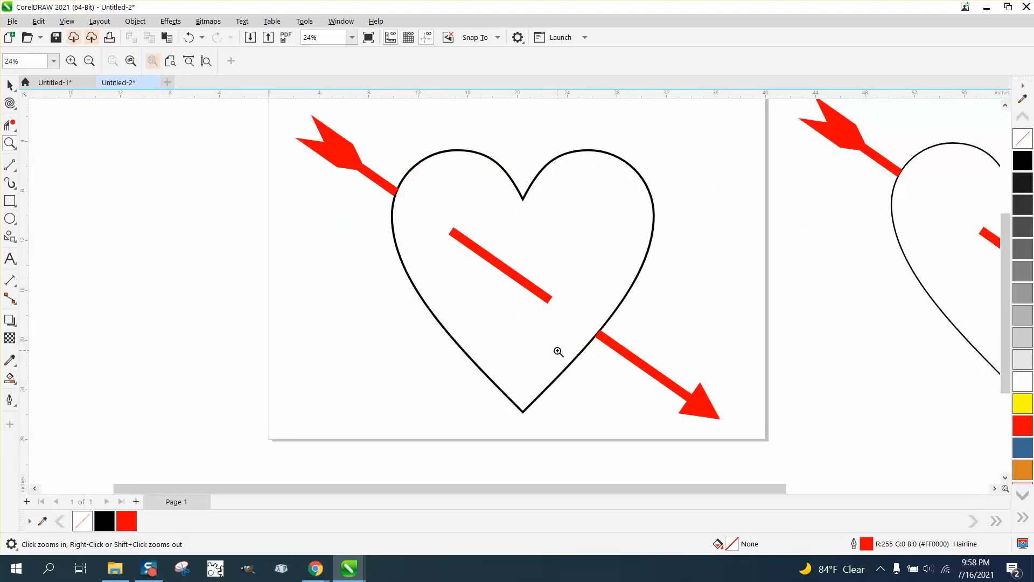